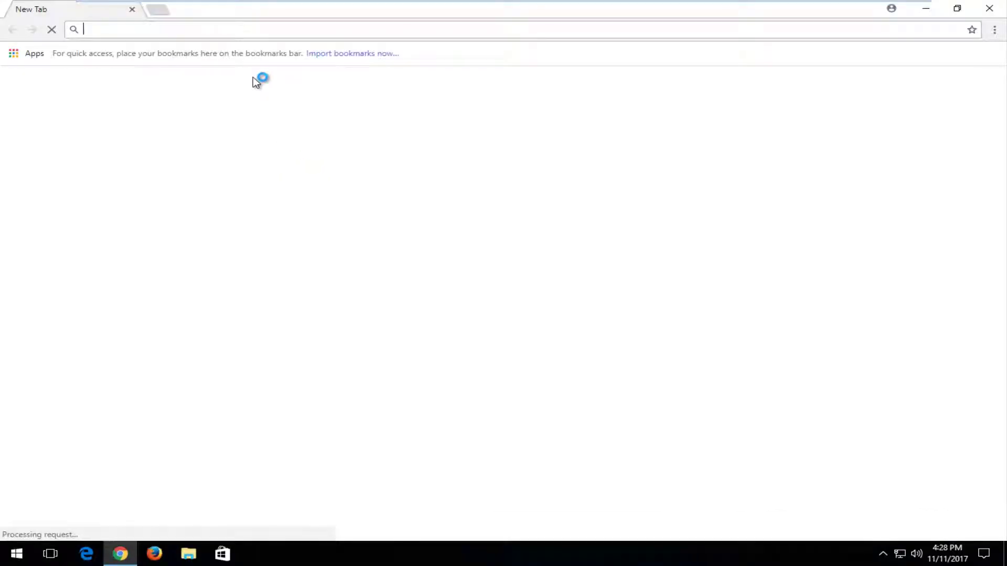
Go to google.com and search for 'hp printer drivers'
{"action": "type", "text": "google.com"}
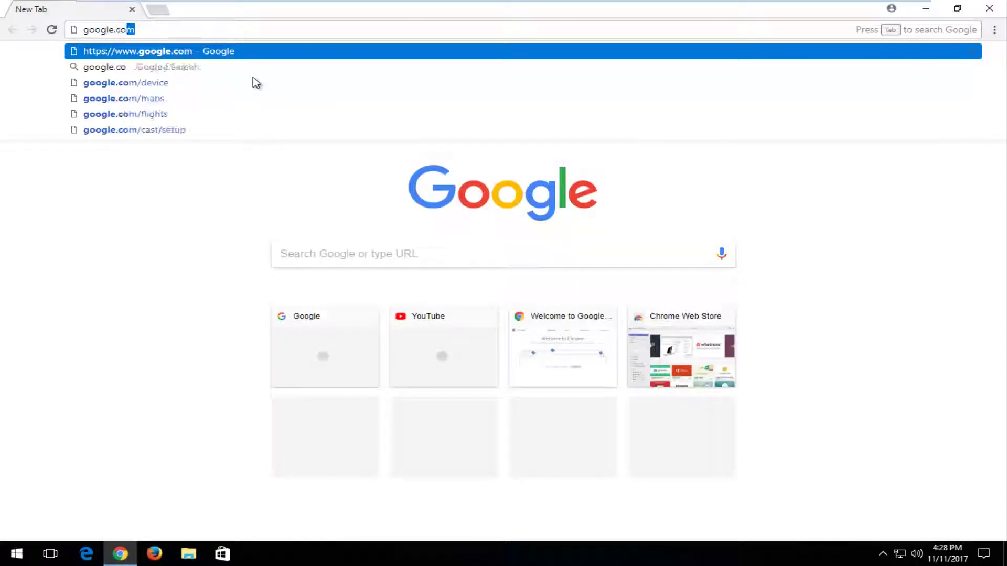
{"action": "key", "text": "Return"}
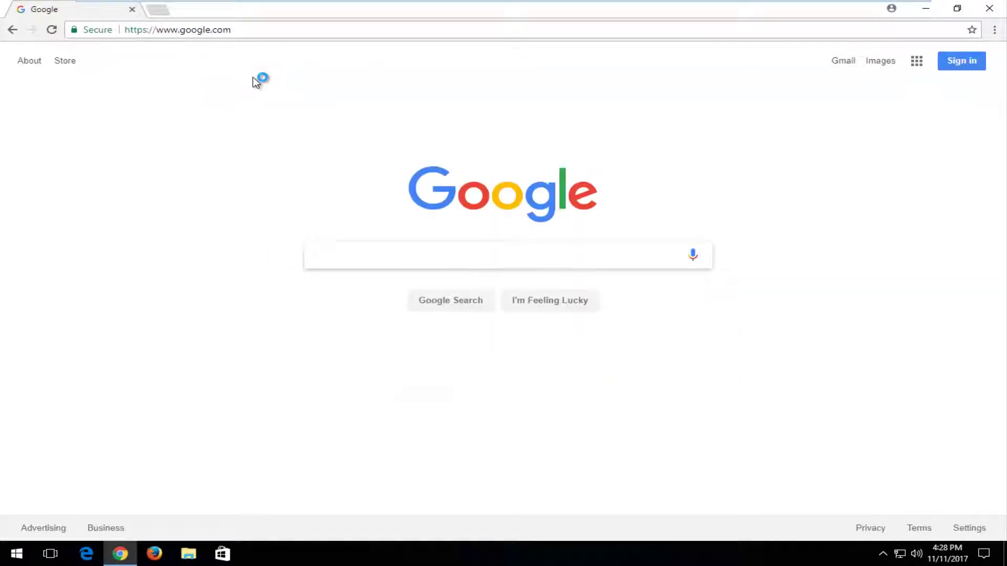
{"action": "type", "text": "hp "}
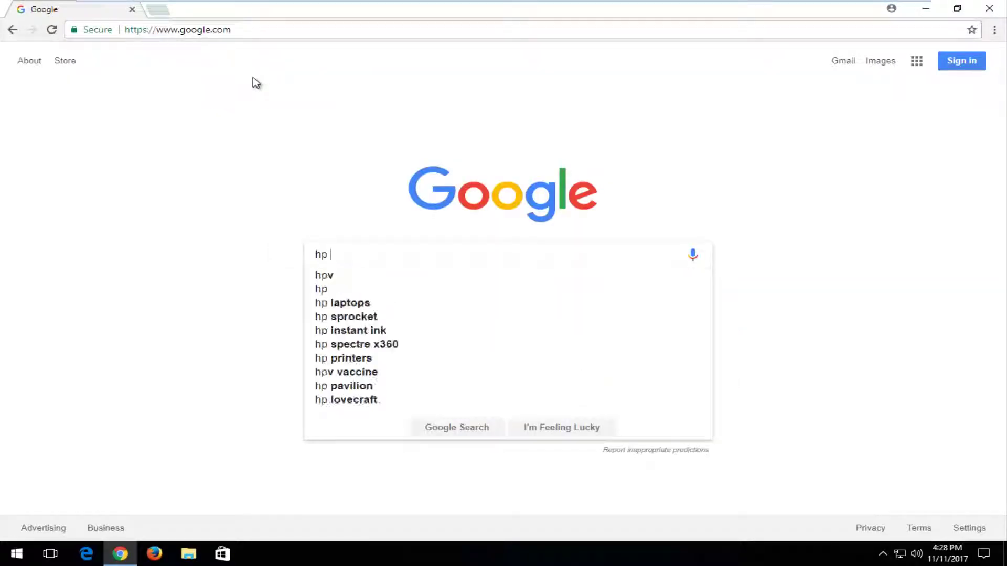
{"action": "type", "text": "printer drivers"}
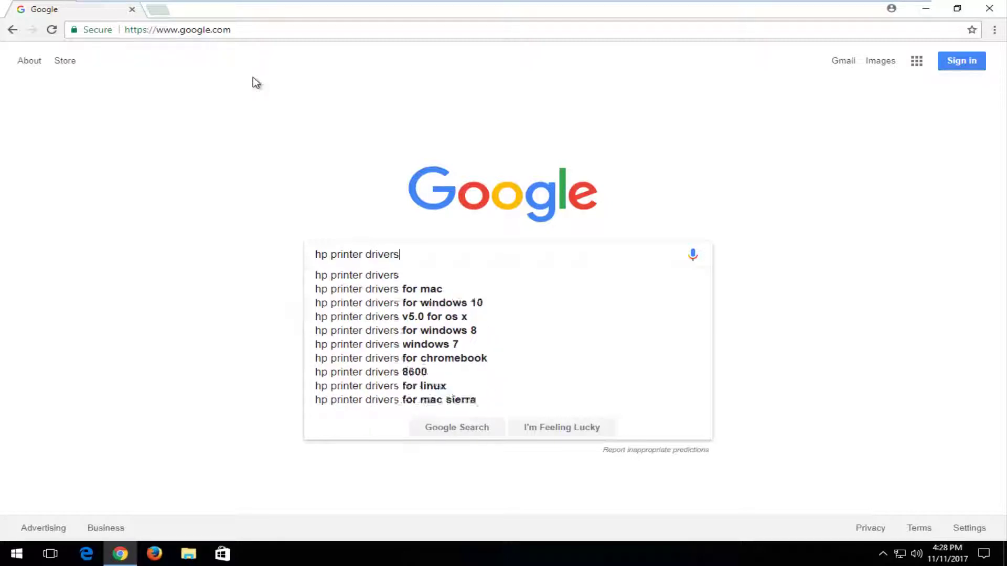
{"action": "key", "text": "Return"}
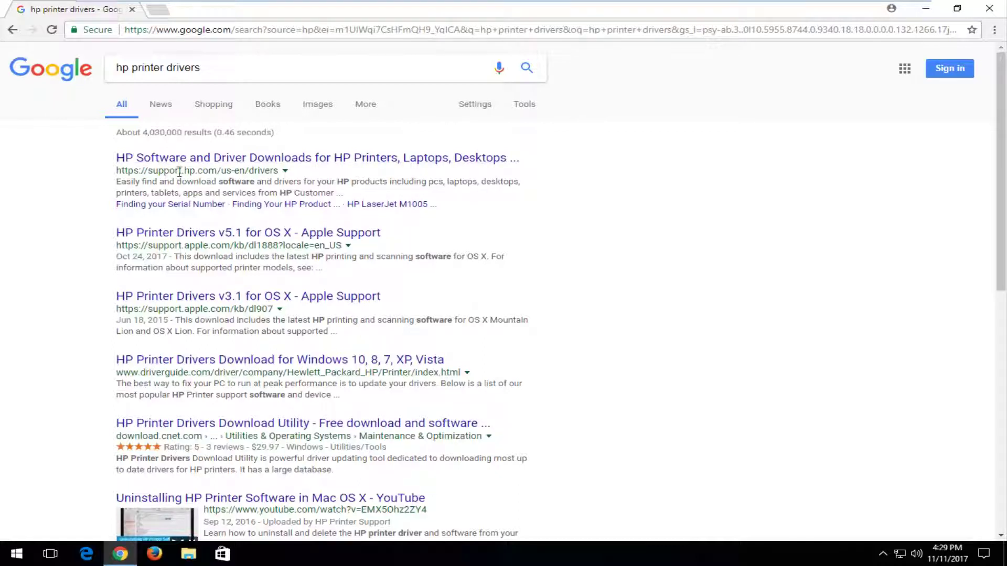
Open HP's official Software and Driver Downloads page from the search results
{"action": "left_click_drag", "start_coordinate": [169, 171], "coordinate": [190, 172]}
{"action": "left_click", "coordinate": [198, 174]}
{"action": "left_click", "coordinate": [247, 159]}
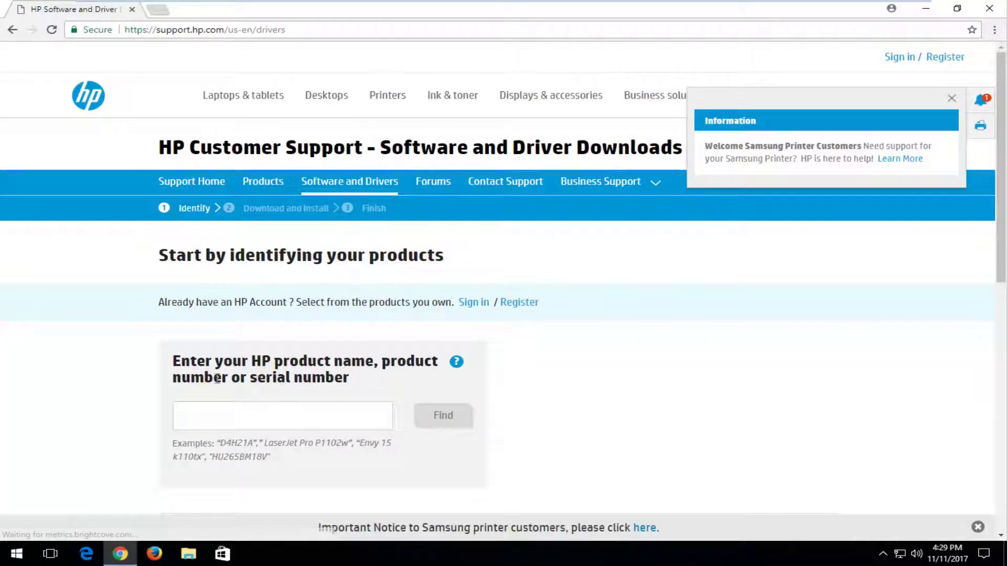
Search the product box with 'lase' to find the HP Color LaserJet Managed MFP E87640-E87660 series
{"action": "scroll", "coordinate": [219, 302], "scroll_direction": "down", "scroll_amount": 2}
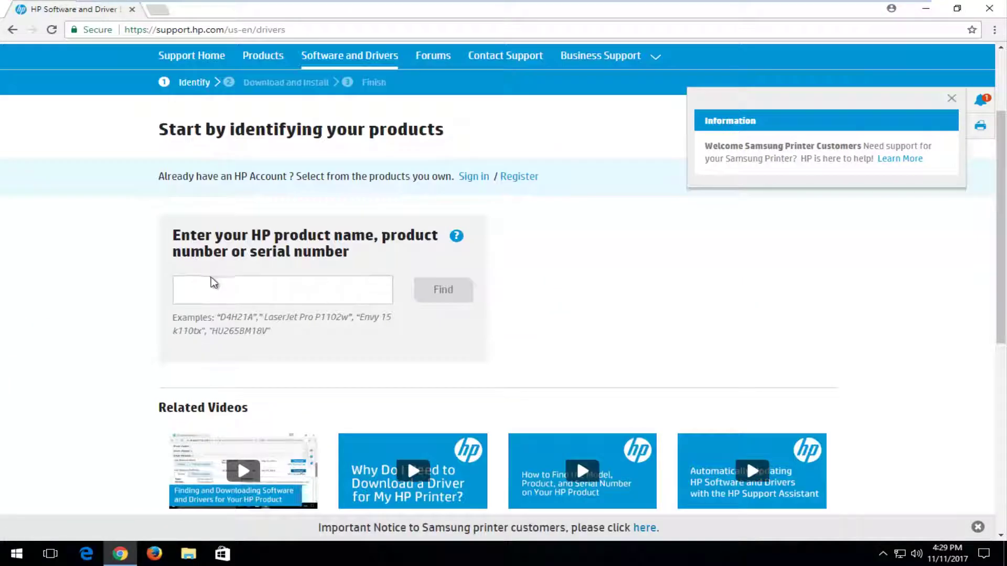
{"action": "left_click", "coordinate": [211, 284]}
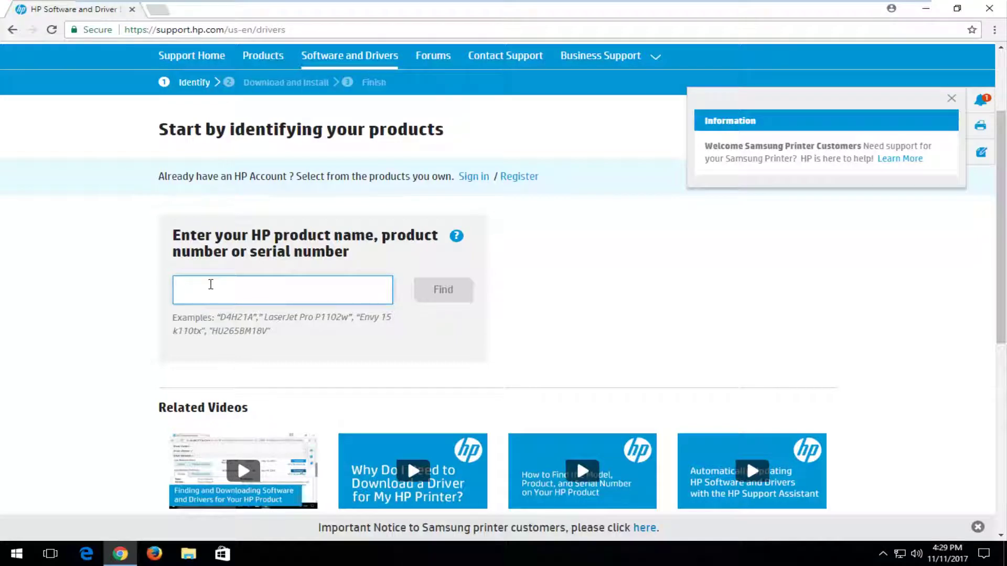
{"action": "type", "text": "m"}
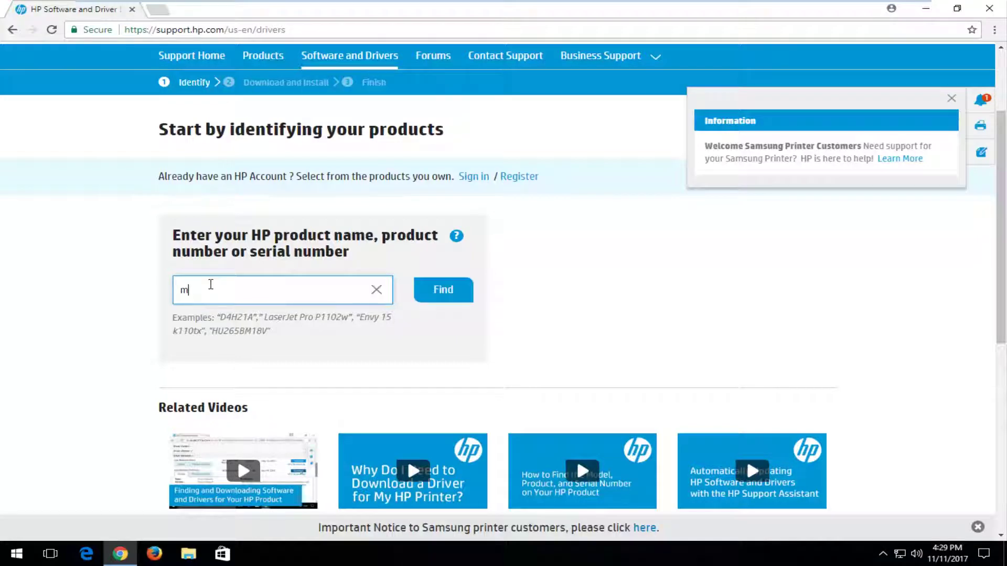
{"action": "key", "text": "BackSpace"}
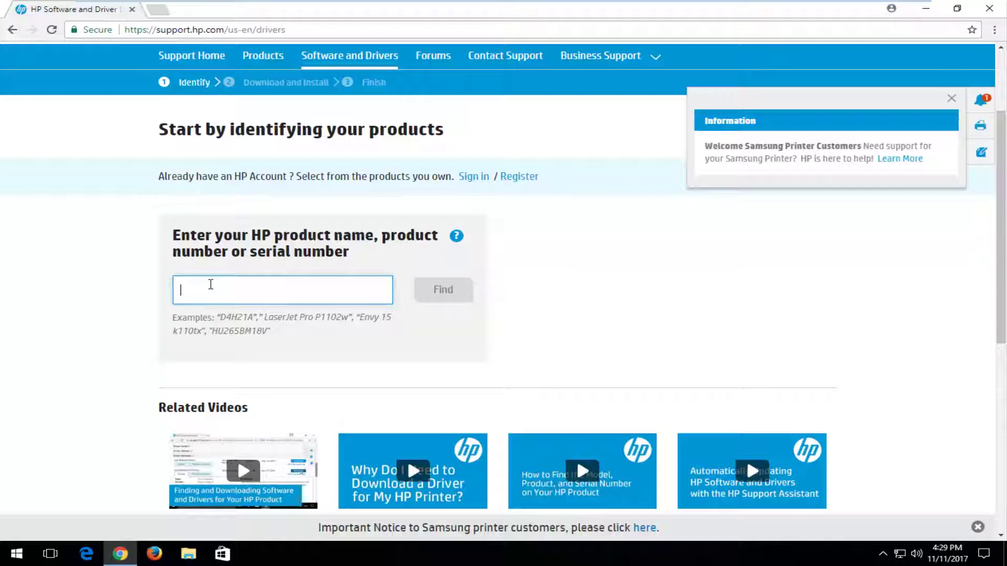
{"action": "type", "text": "laser"}
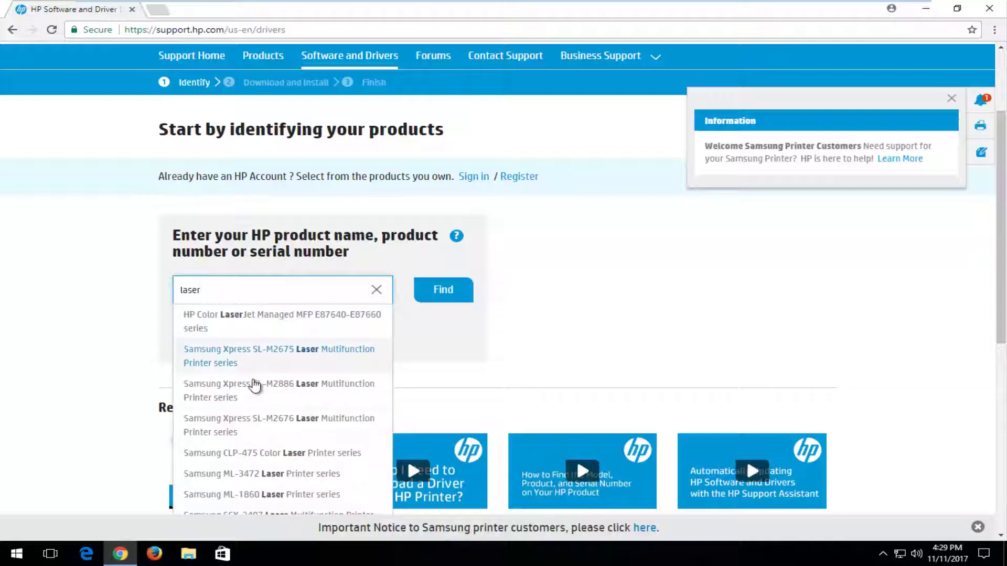
{"action": "scroll", "coordinate": [236, 362], "scroll_direction": "down", "scroll_amount": 2}
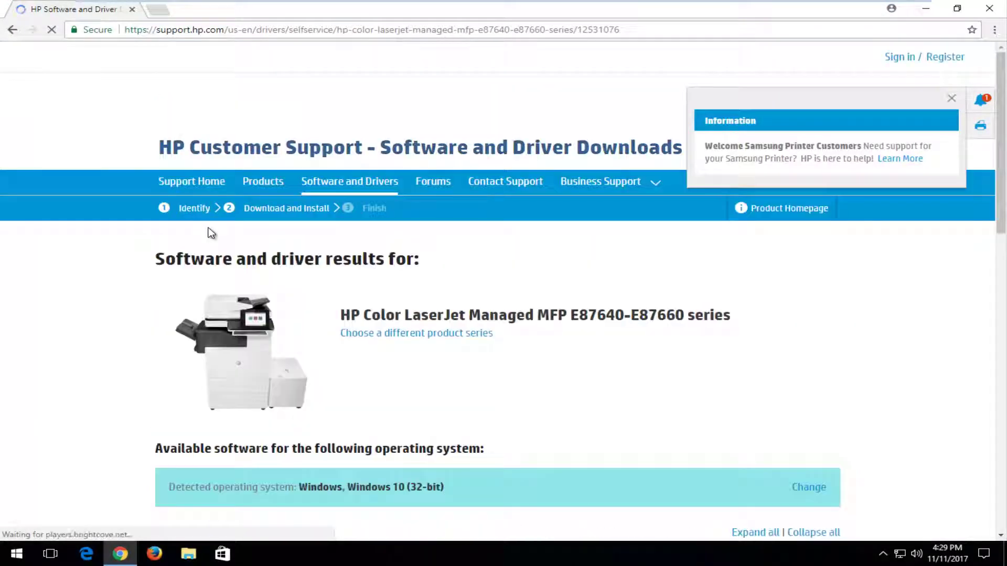
Check the operating system chooser and keep Windows 10 (32-bit) selected
{"action": "scroll", "coordinate": [236, 377], "scroll_direction": "down", "scroll_amount": 1}
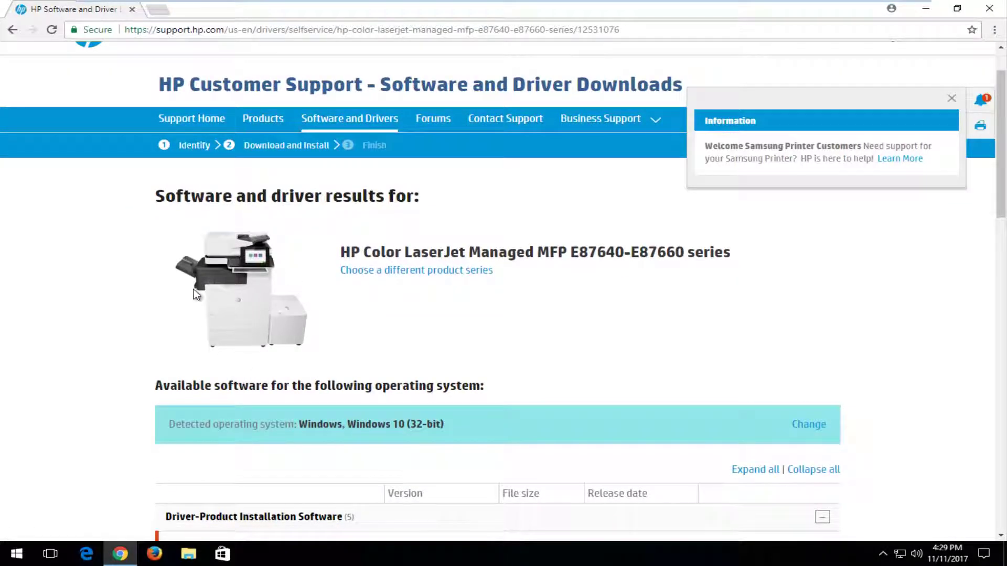
{"action": "scroll", "coordinate": [261, 247], "scroll_direction": "down", "scroll_amount": 1}
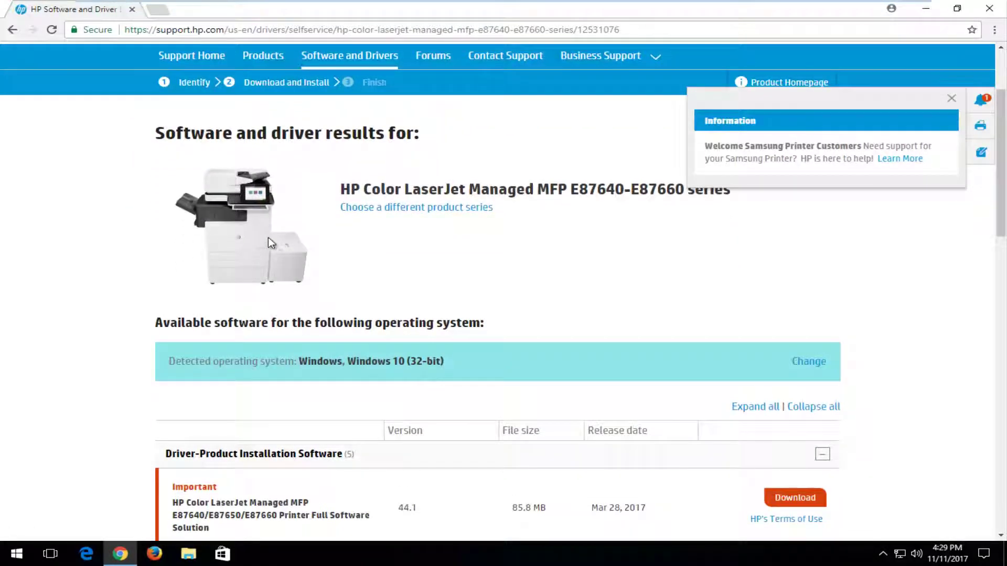
{"action": "scroll", "coordinate": [275, 264], "scroll_direction": "down", "scroll_amount": 2}
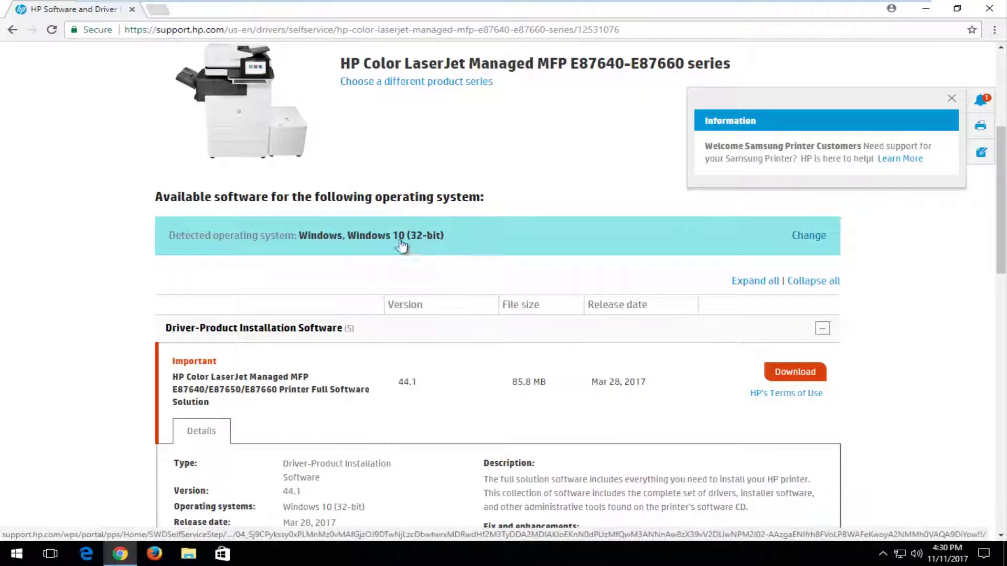
{"action": "left_click", "coordinate": [808, 237]}
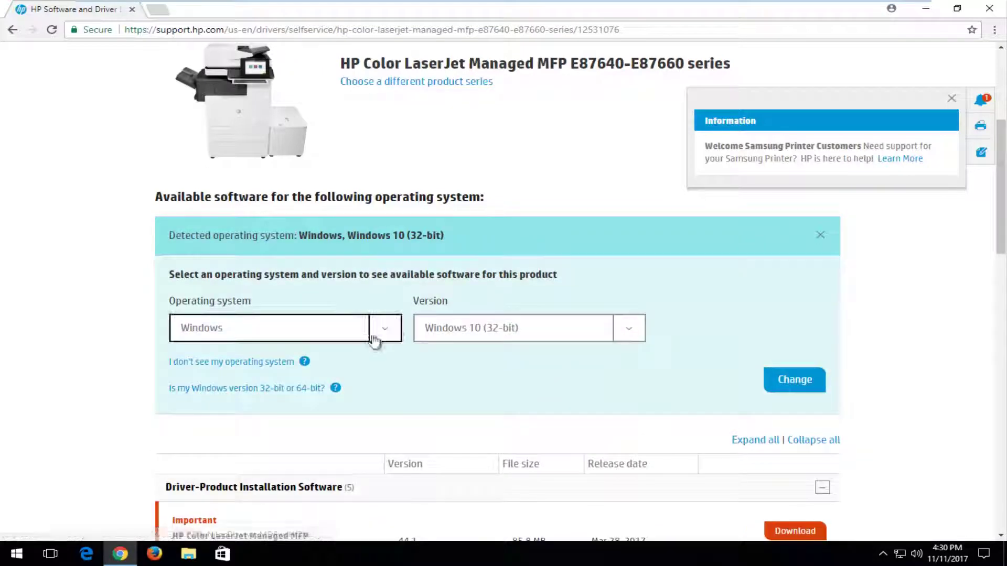
{"action": "left_click", "coordinate": [472, 327]}
{"action": "scroll", "coordinate": [478, 419], "scroll_direction": "down", "scroll_amount": 2}
{"action": "scroll", "coordinate": [478, 420], "scroll_direction": "down", "scroll_amount": 10}
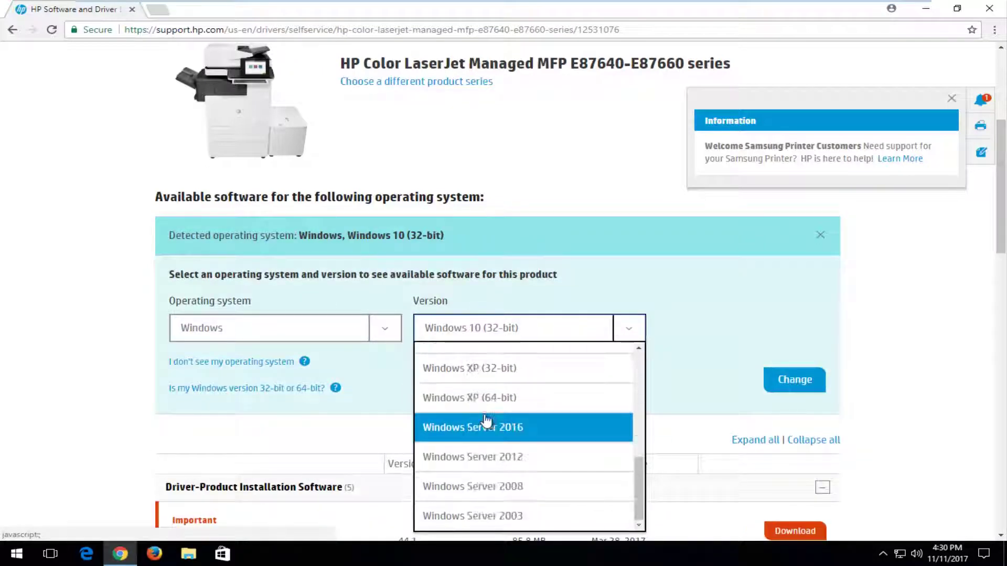
{"action": "scroll", "coordinate": [470, 427], "scroll_direction": "up", "scroll_amount": 3}
{"action": "scroll", "coordinate": [446, 272], "scroll_direction": "up", "scroll_amount": 1}
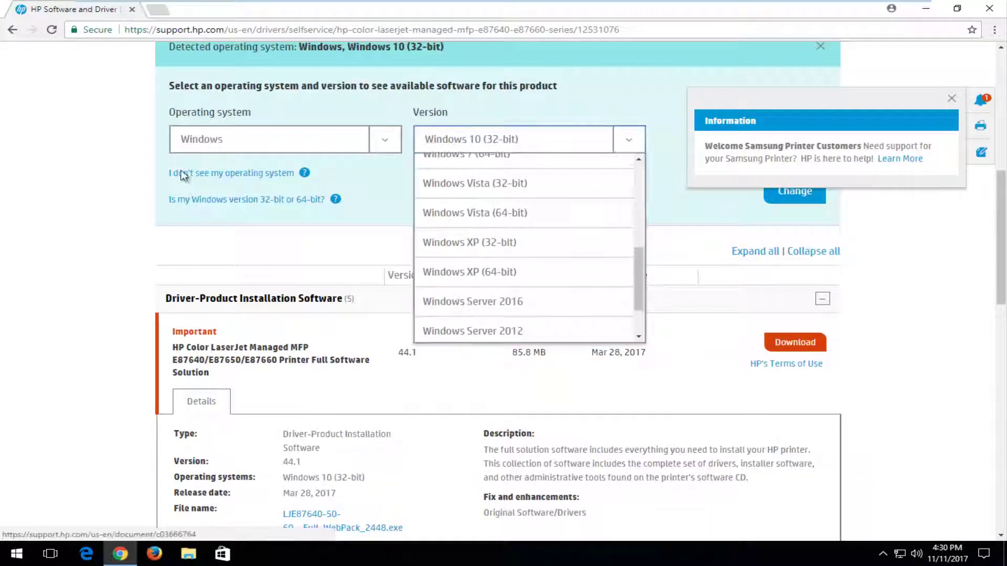
{"action": "left_click", "coordinate": [189, 140]}
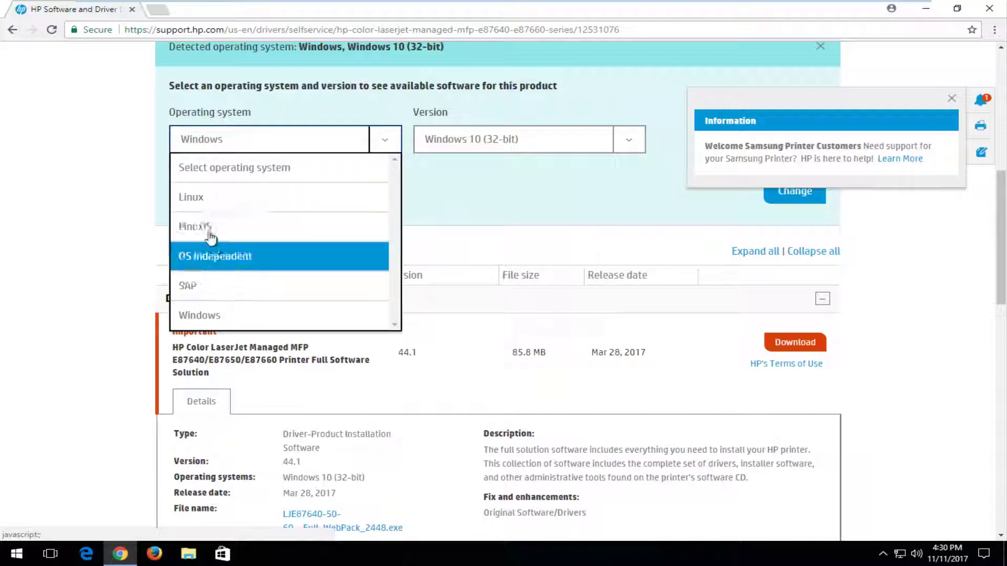
{"action": "left_click", "coordinate": [128, 225]}
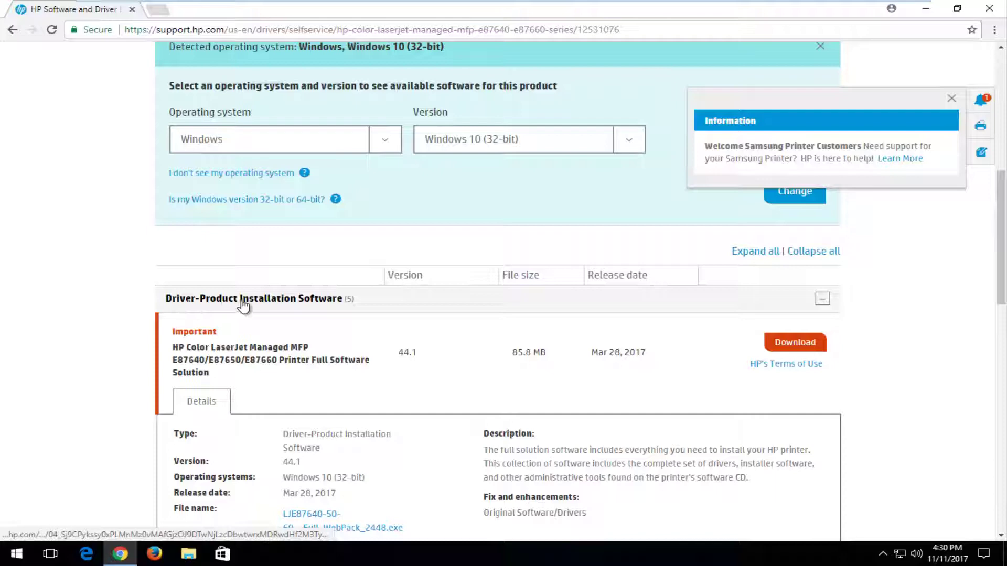
Download the Full Software Solution installer and decline the feedback survey with No thanks
{"action": "left_click", "coordinate": [785, 348]}
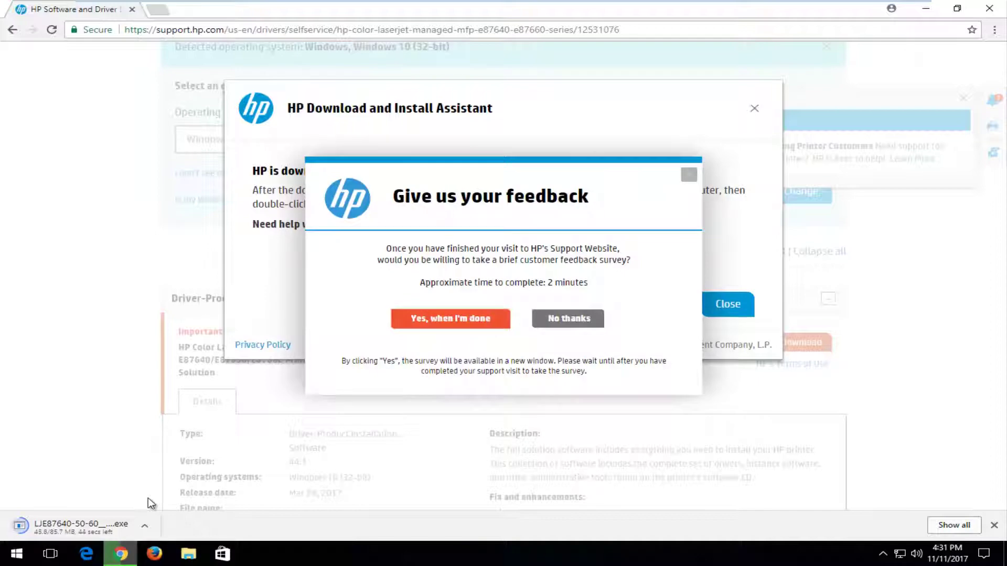
{"action": "left_click", "coordinate": [566, 324]}
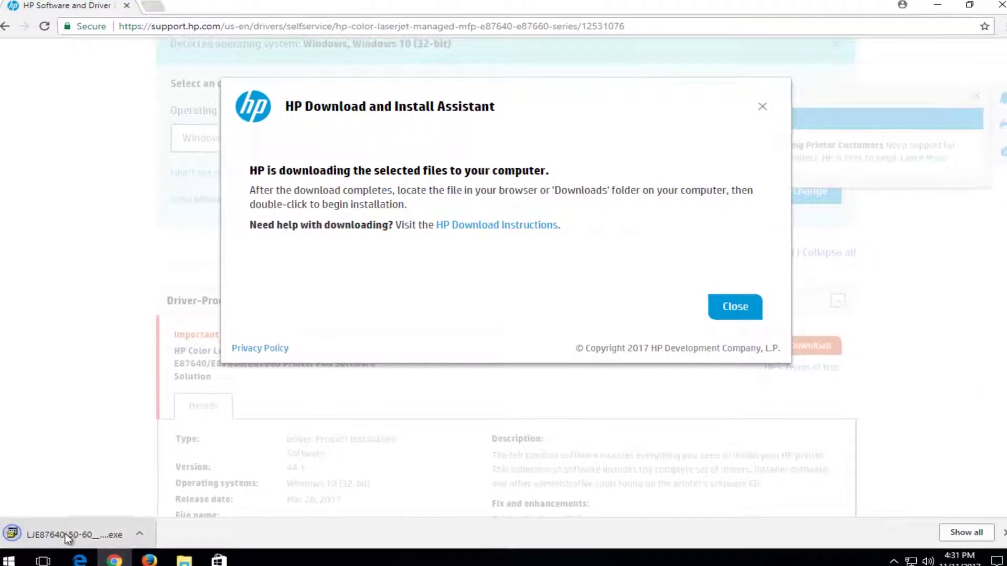
Run the downloaded LJE87640-50-60 installer, accepting the security warning and User Account Control prompt
{"action": "left_click", "coordinate": [86, 527]}
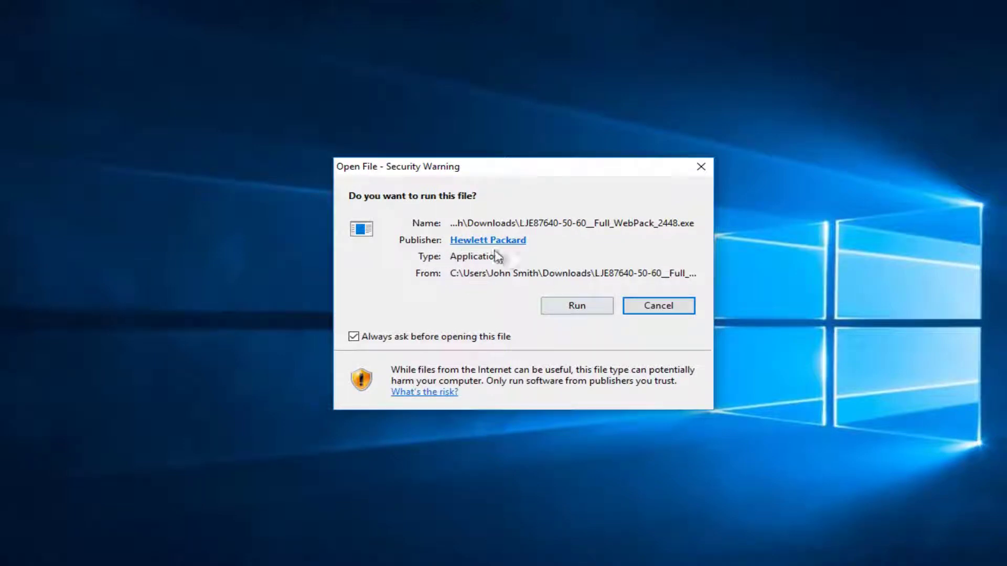
{"action": "left_click", "coordinate": [582, 306]}
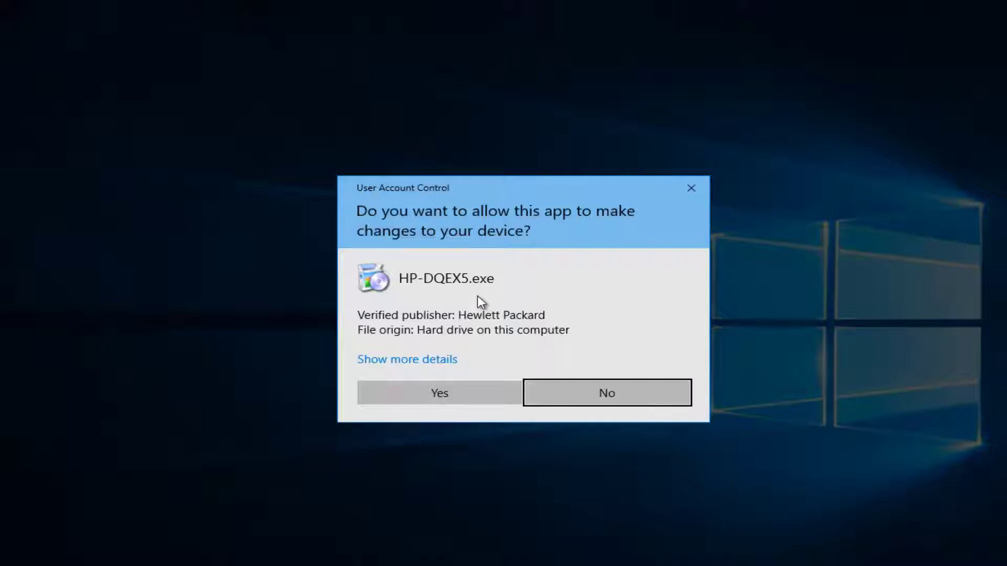
{"action": "left_click", "coordinate": [439, 389]}
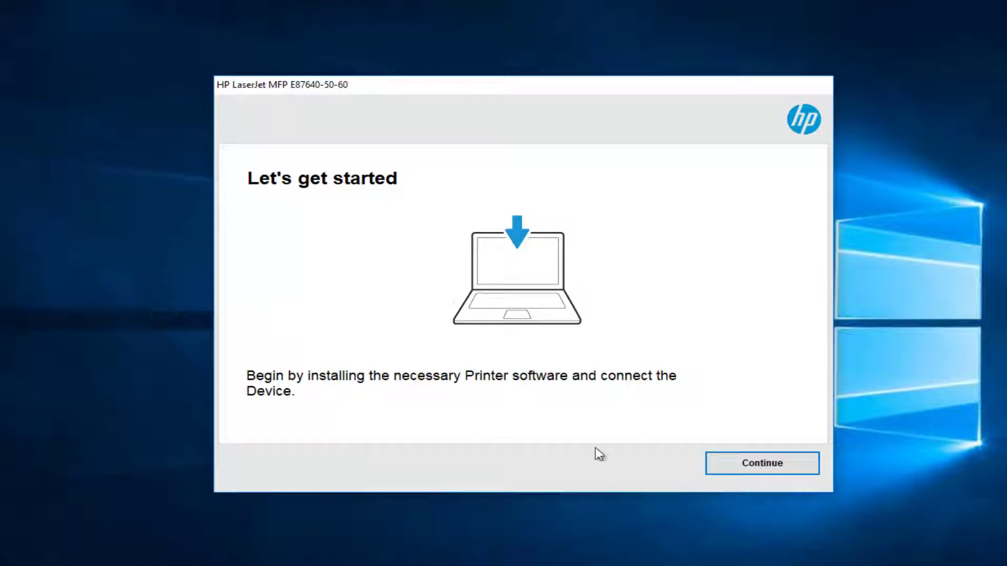
Accept the installation agreements and settings and advance to Connection Options
{"action": "left_click", "coordinate": [735, 463]}
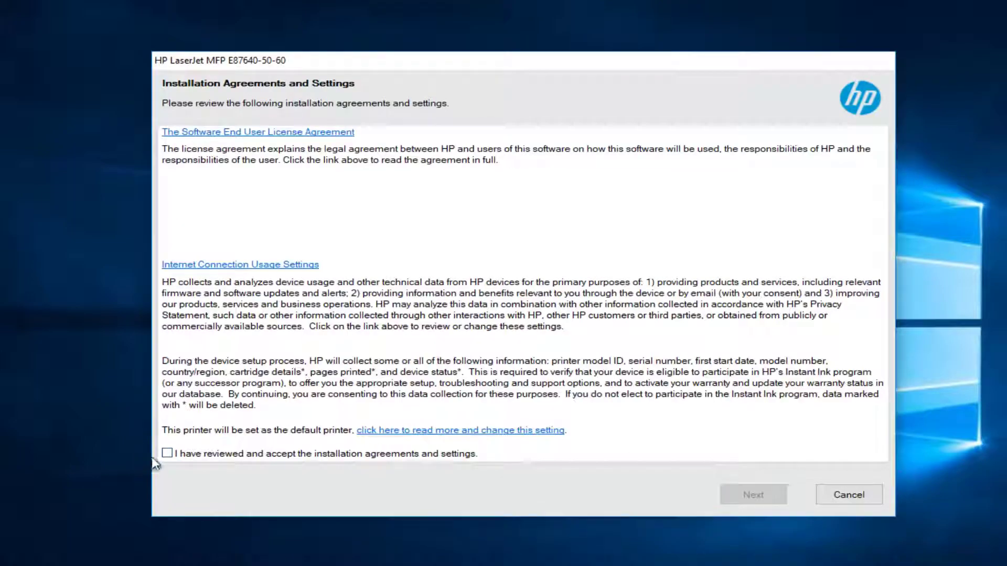
{"action": "left_click", "coordinate": [167, 453]}
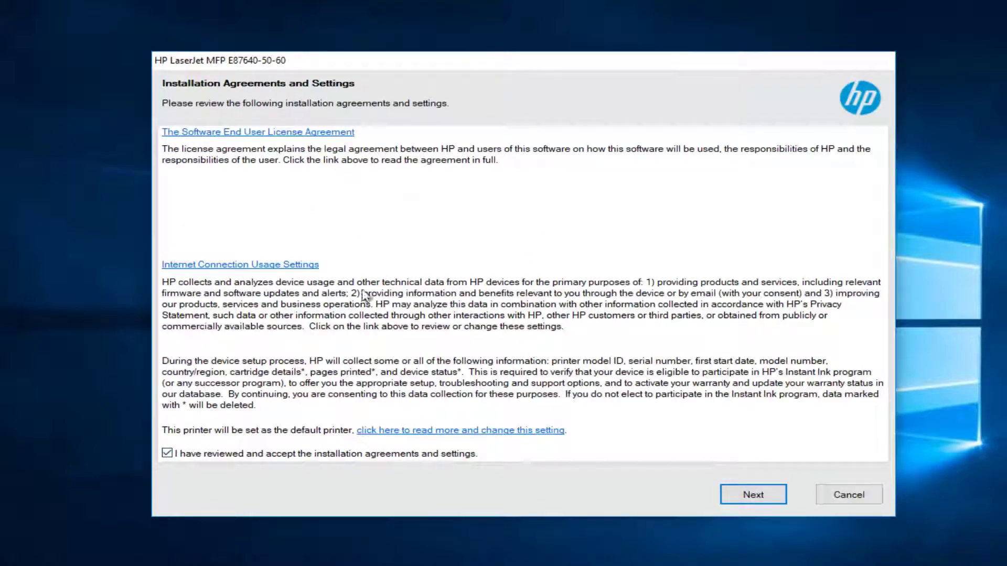
{"action": "left_click", "coordinate": [763, 496]}
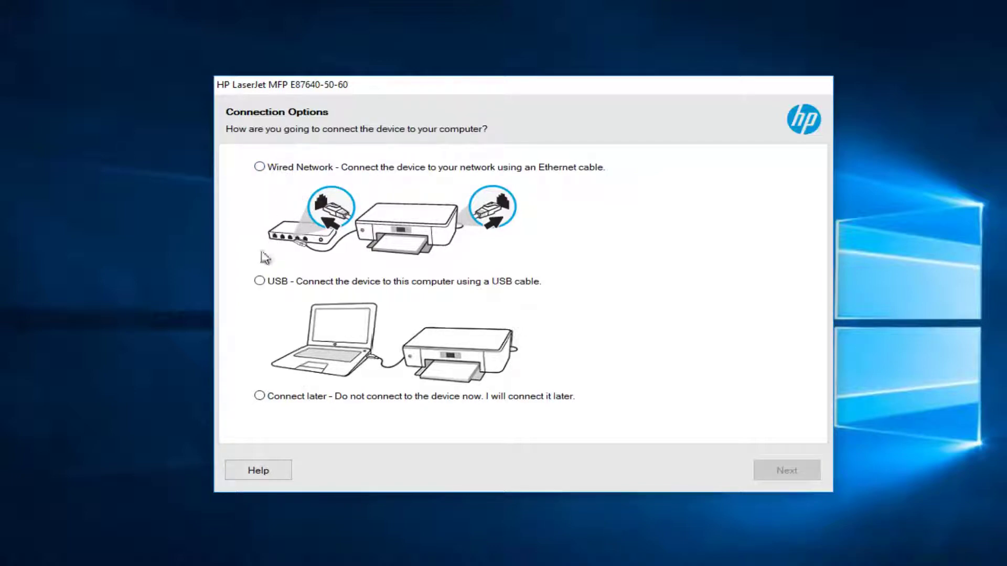
Choose 'Connect later', complete the installation, and close the installer with Finish
{"action": "left_click", "coordinate": [260, 399]}
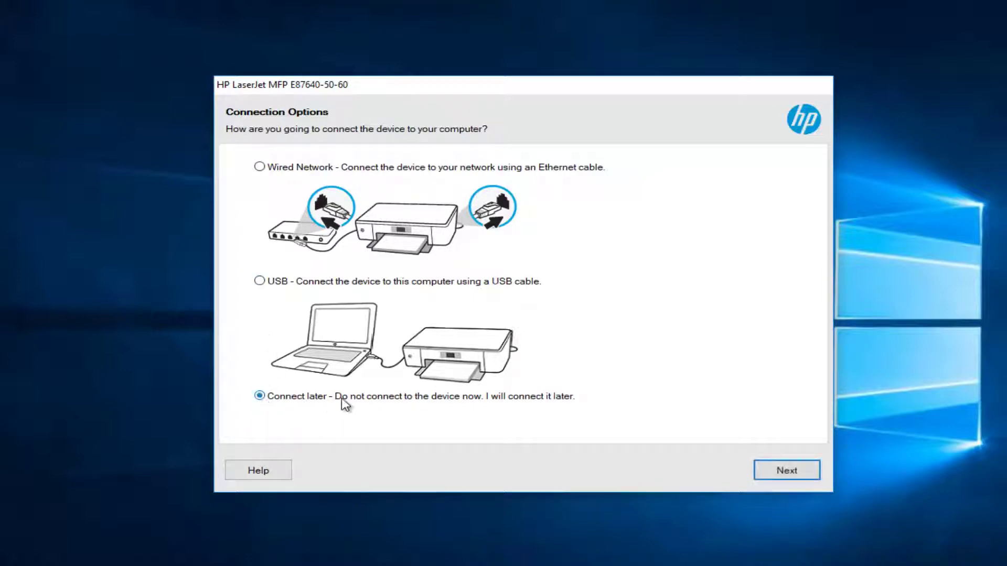
{"action": "left_click", "coordinate": [787, 475]}
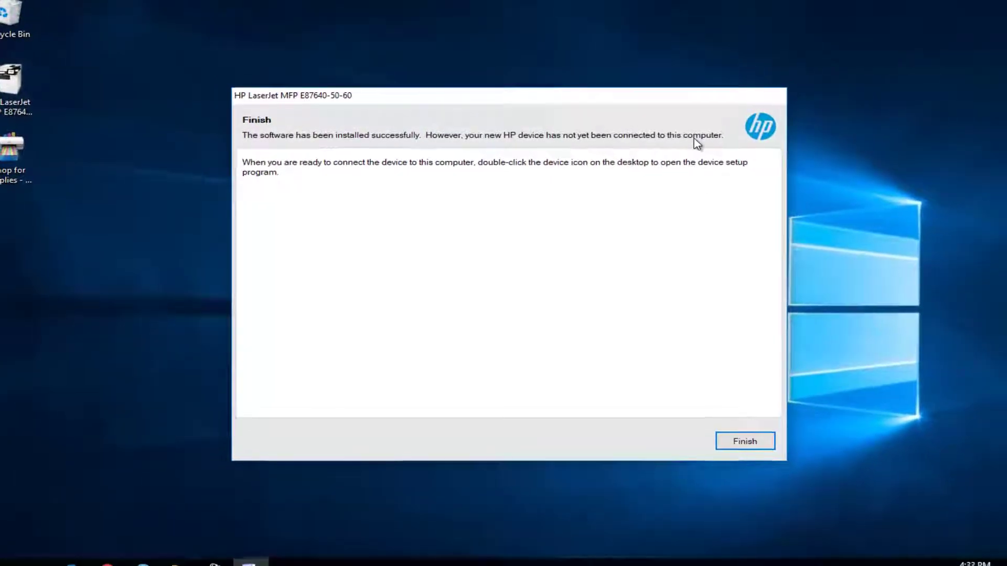
{"action": "left_click", "coordinate": [721, 438]}
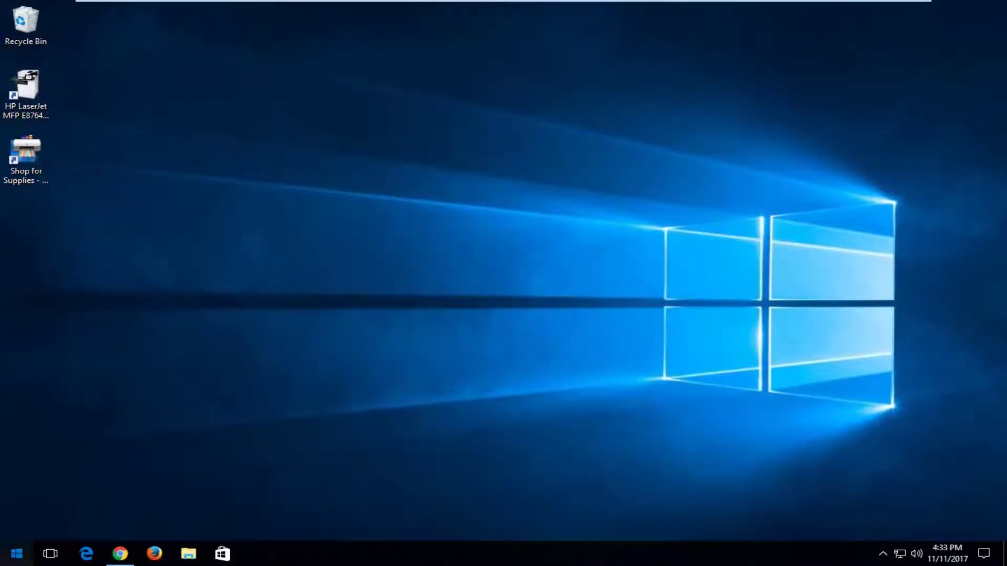
{"action": "left_click", "coordinate": [31, 550]}
{"action": "type", "text": "printer"}
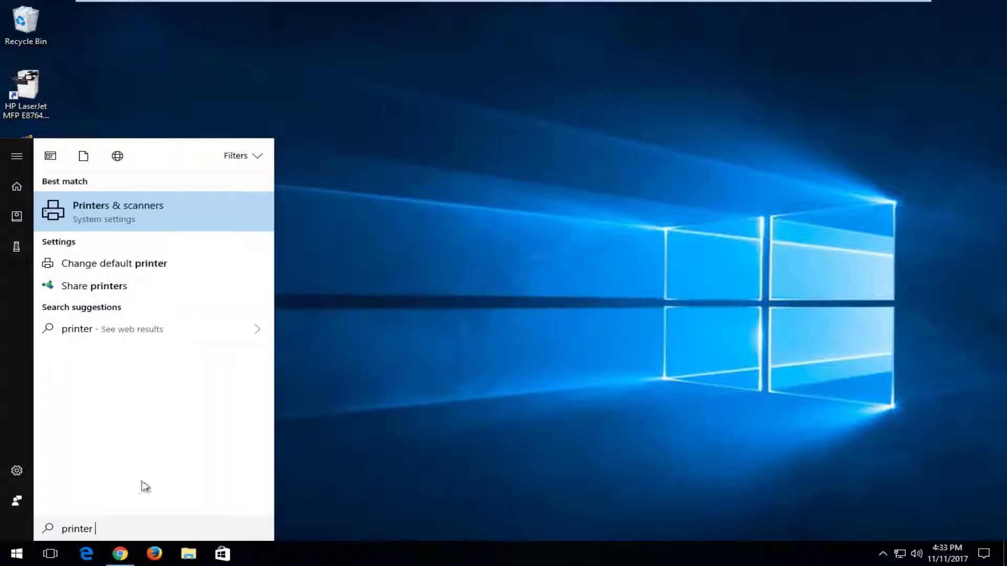
{"action": "left_click", "coordinate": [141, 211]}
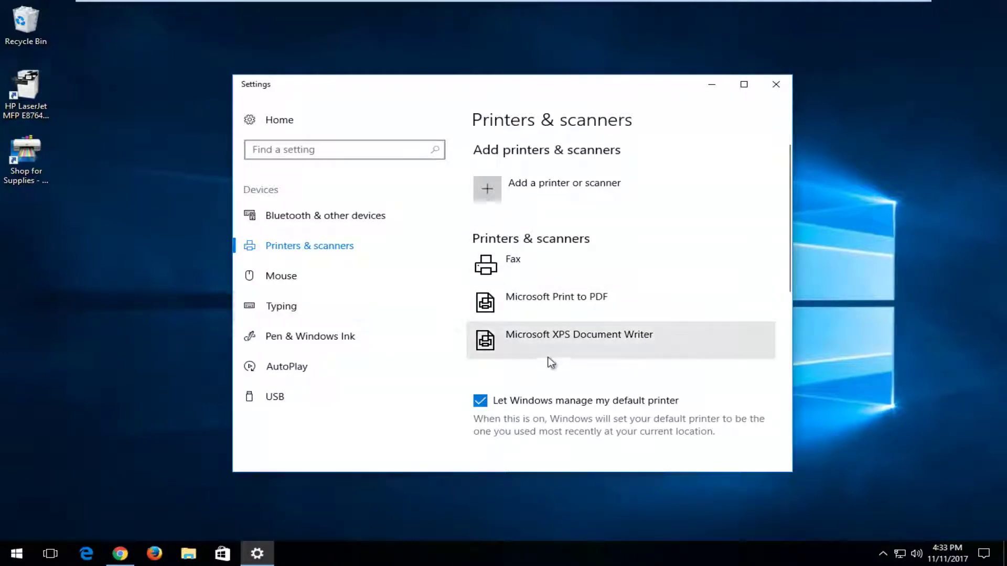
{"action": "scroll", "coordinate": [546, 357], "scroll_direction": "down", "scroll_amount": 3}
{"action": "scroll", "coordinate": [546, 357], "scroll_direction": "up", "scroll_amount": 3}
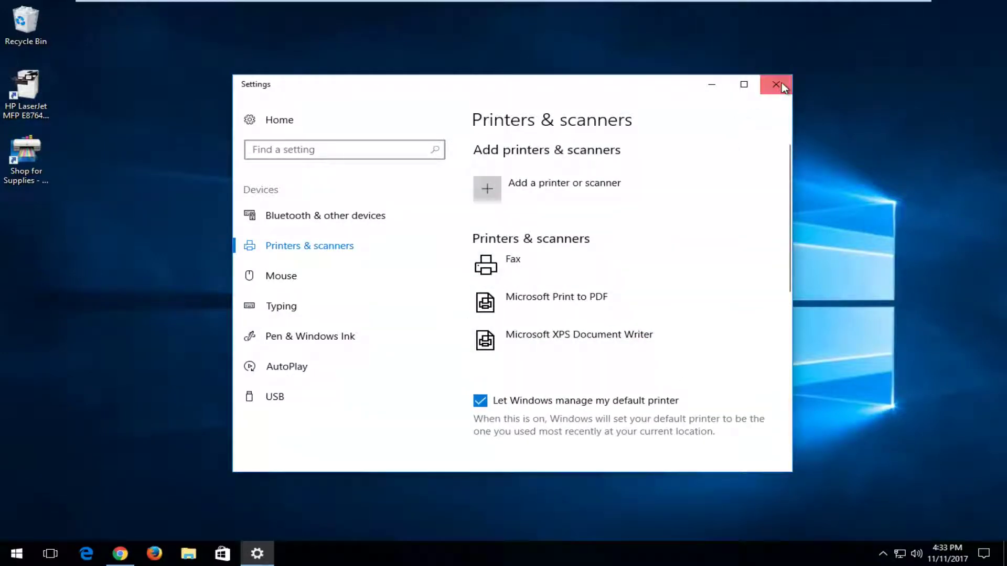
{"action": "left_click", "coordinate": [777, 84]}
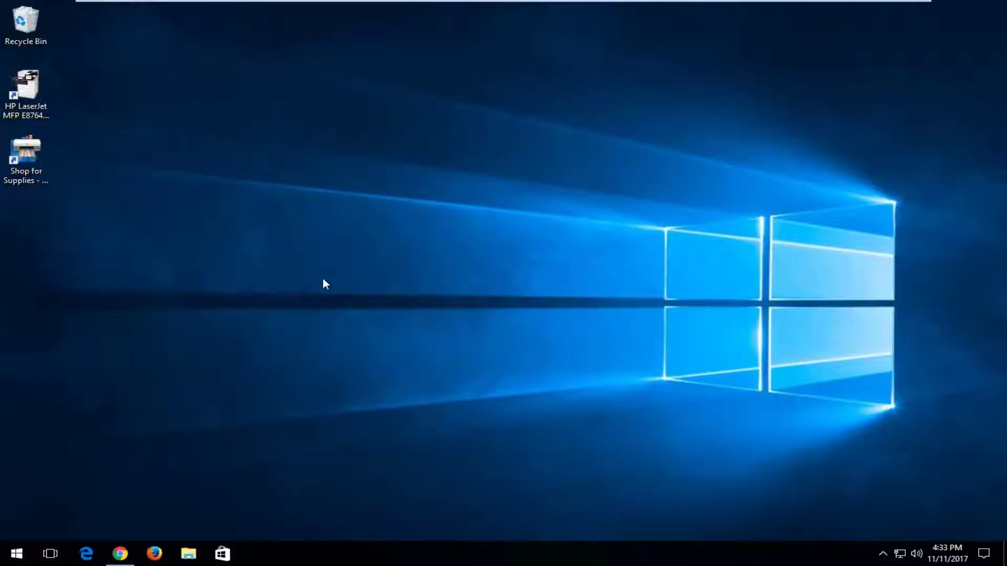
{"action": "left_click", "coordinate": [7, 97]}
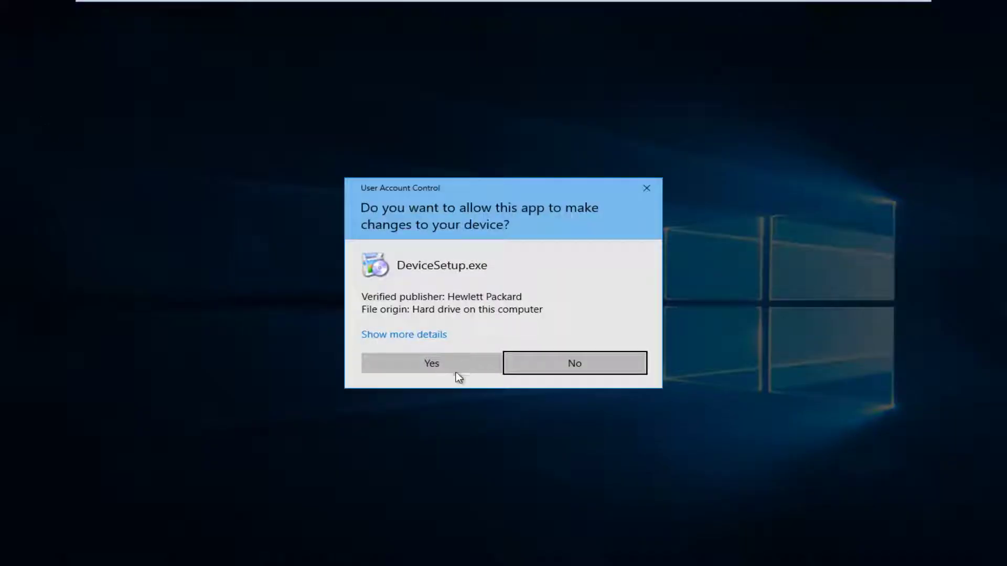
{"action": "left_click", "coordinate": [452, 369]}
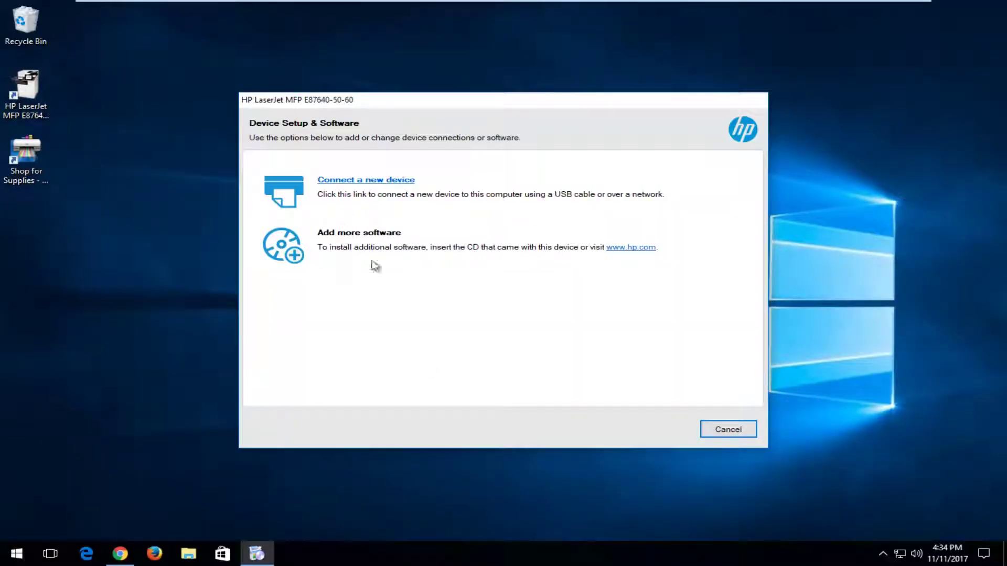
{"action": "left_click", "coordinate": [734, 433]}
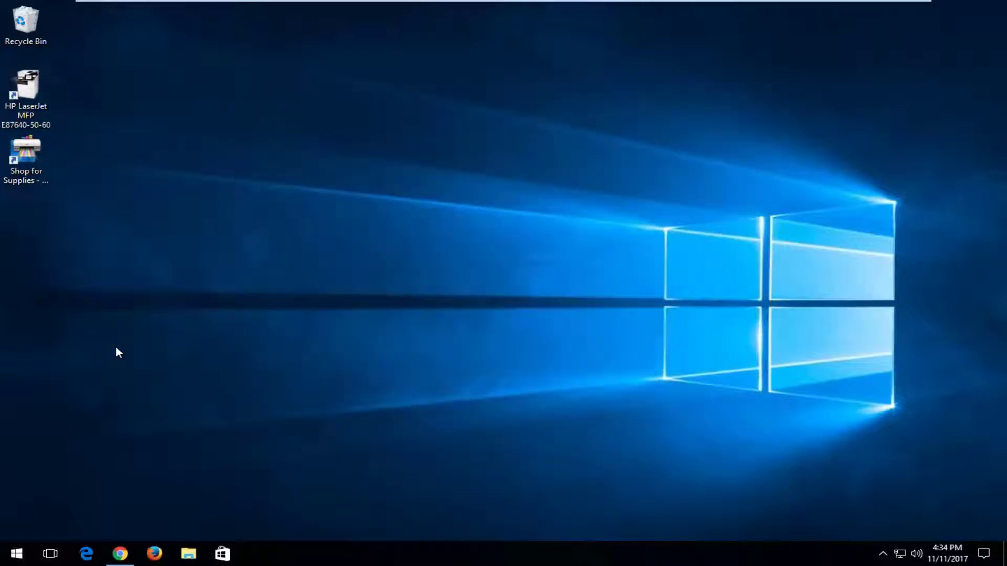